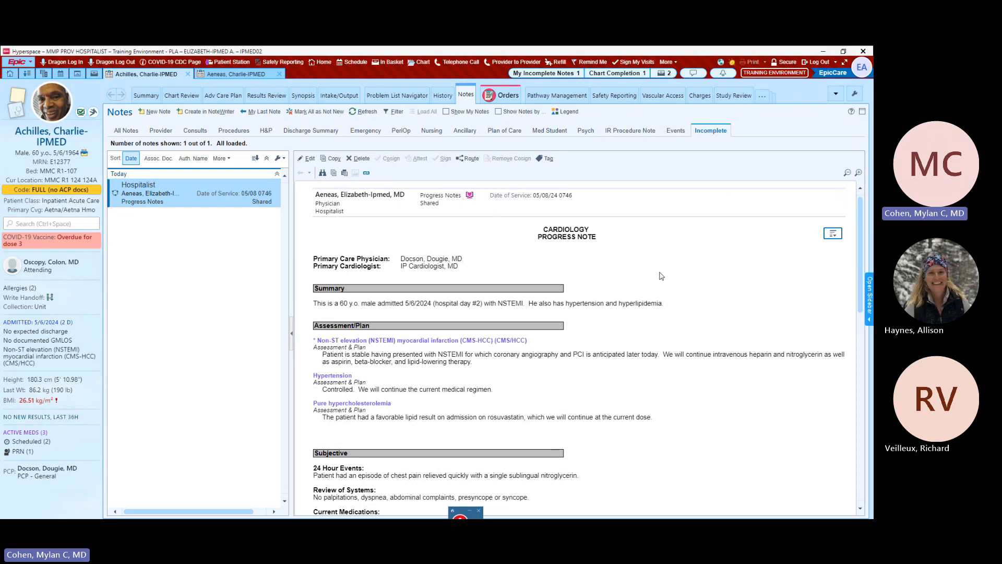
Open the incomplete shared progress note for editing and add the Cardiology Attending Statement at its end
left_click(307, 159)
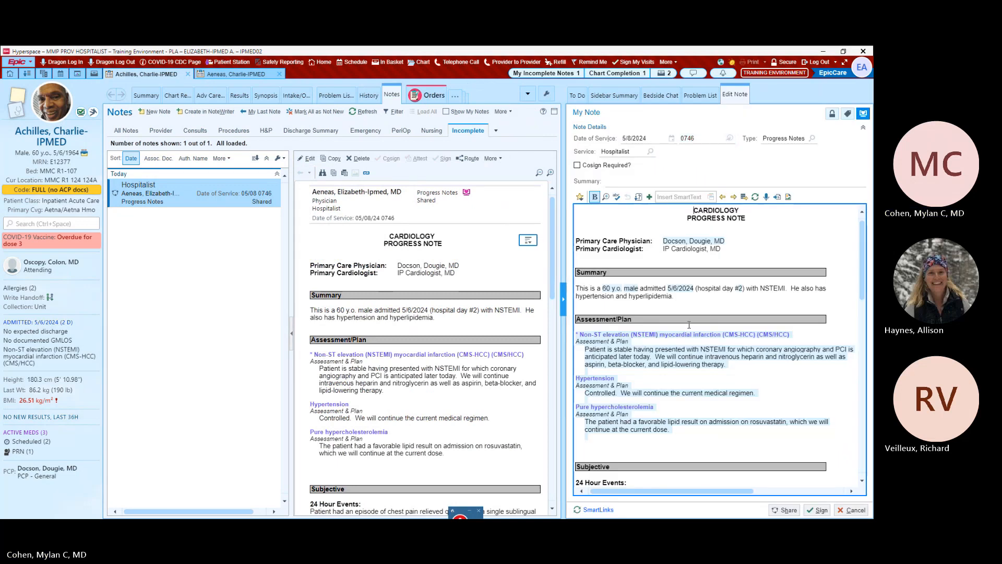
scroll(689, 326, "down", 10)
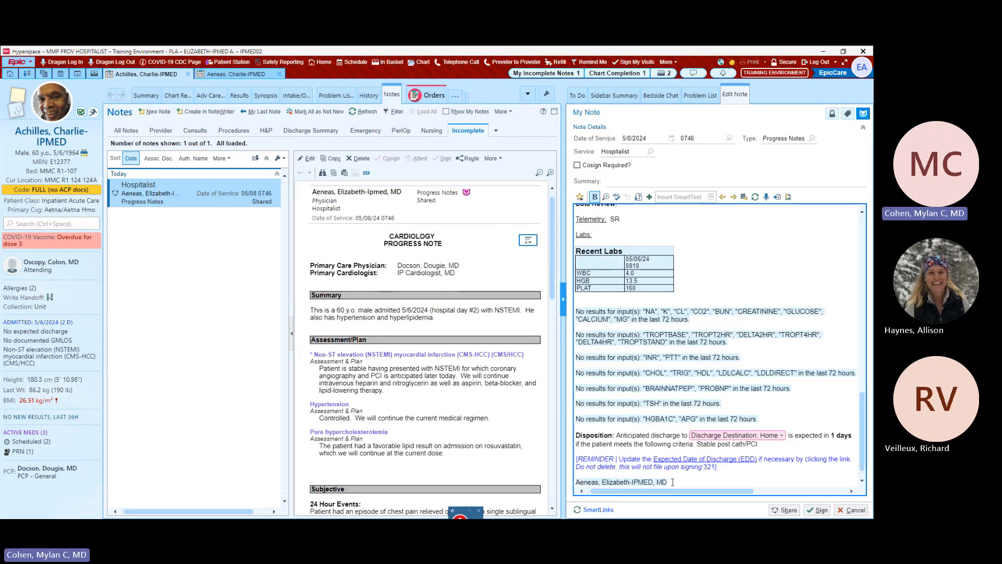
scroll(672, 482, "down", 1)
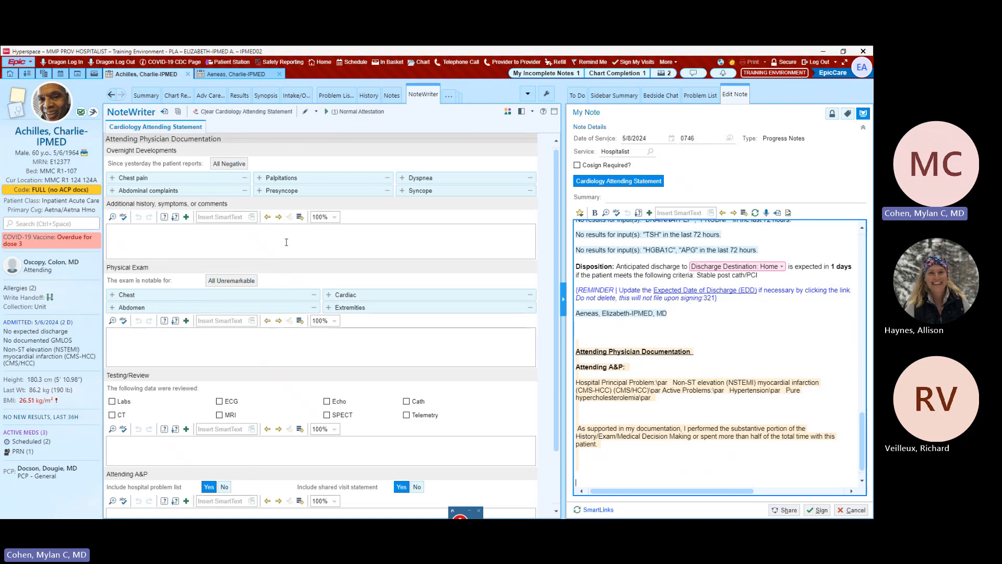
Fill in the Cardiology Attending Statement with the Normal Attestation defaults
left_click(349, 114)
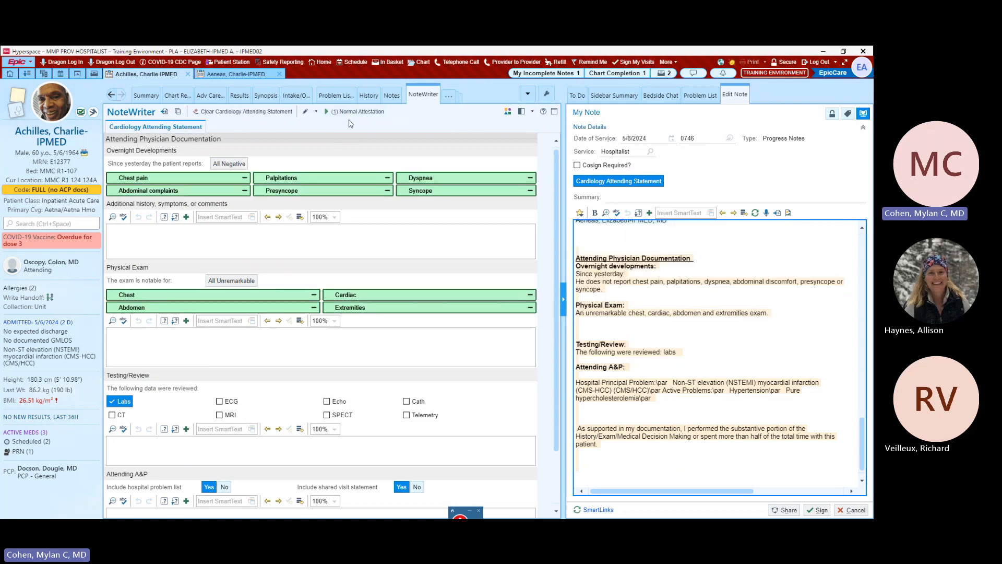
left_click(147, 156)
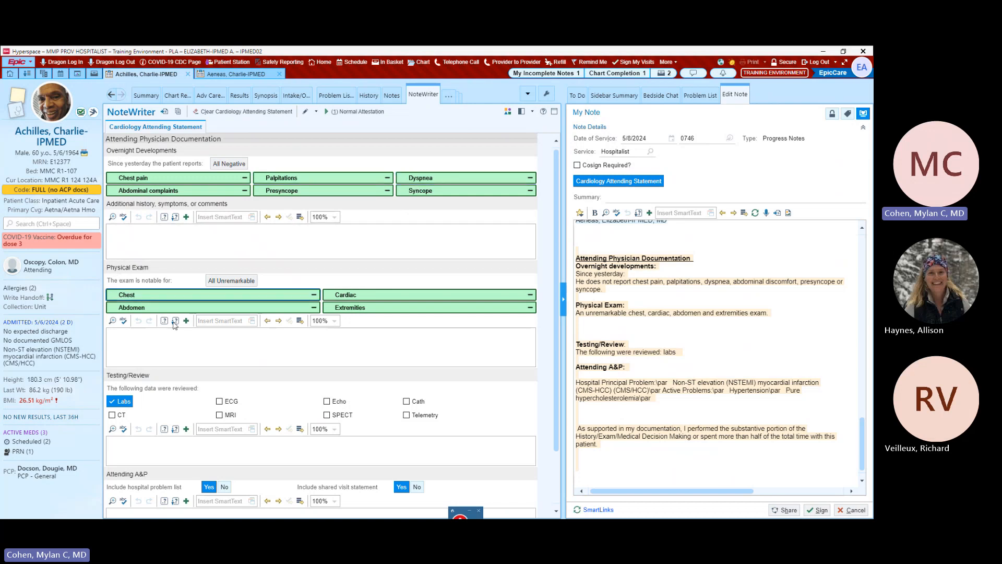
scroll(256, 400, "down", 3)
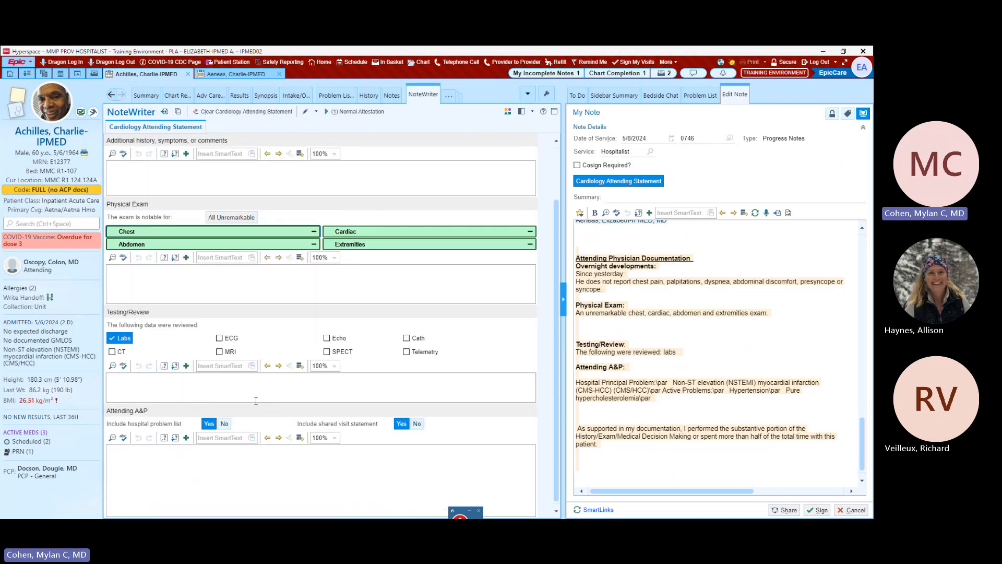
Enter an Attending A&P stating stable after NSTEMI, coronary angiography and PCI anticipated later today, current medical regimen continued, and share the note
left_click(124, 461)
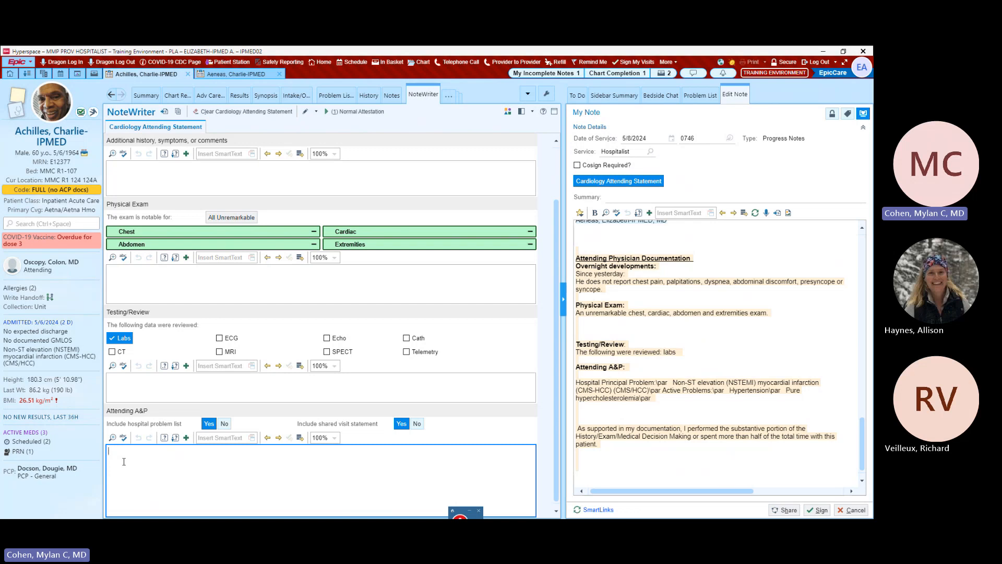
key("KP_Add")
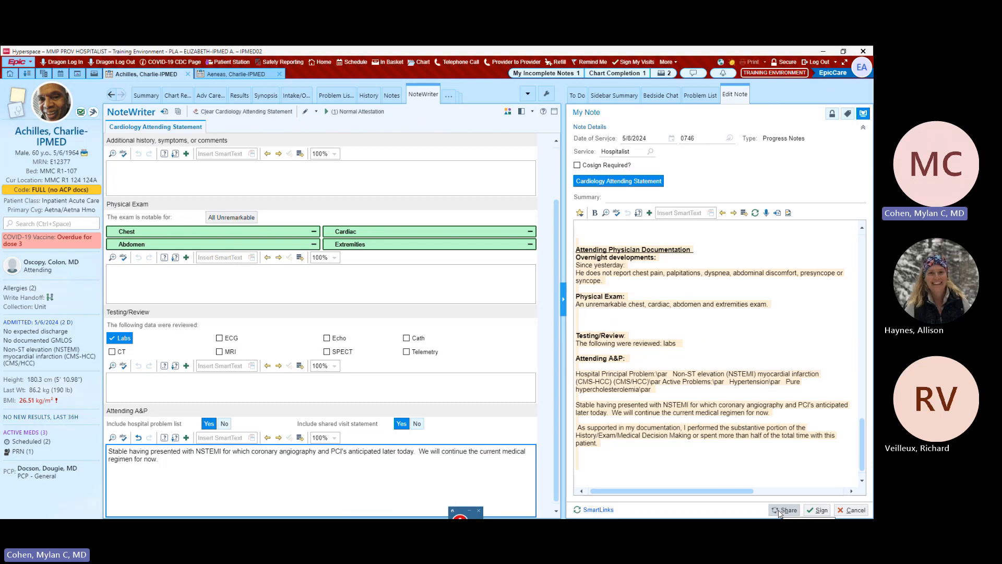
left_click(784, 510)
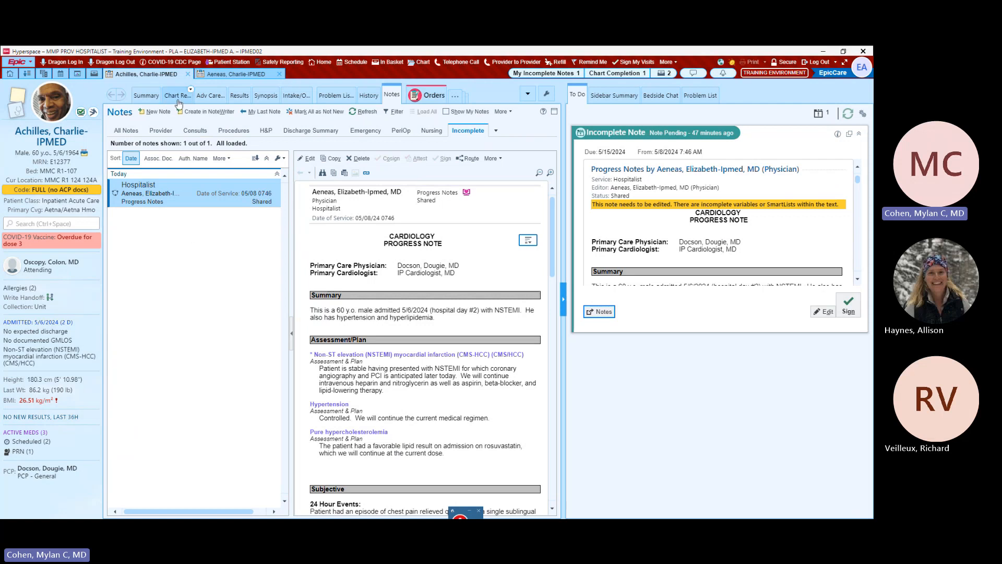
Close the current patient's chart and review the chart of the cosign-needed progress note in the In Basket's Chart Completion folder
left_click(188, 74)
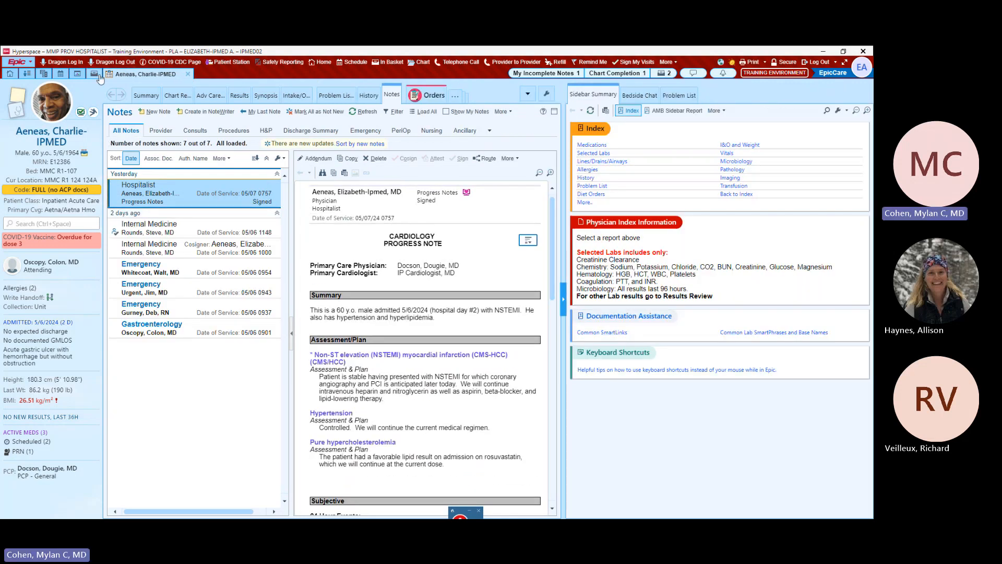
left_click(95, 74)
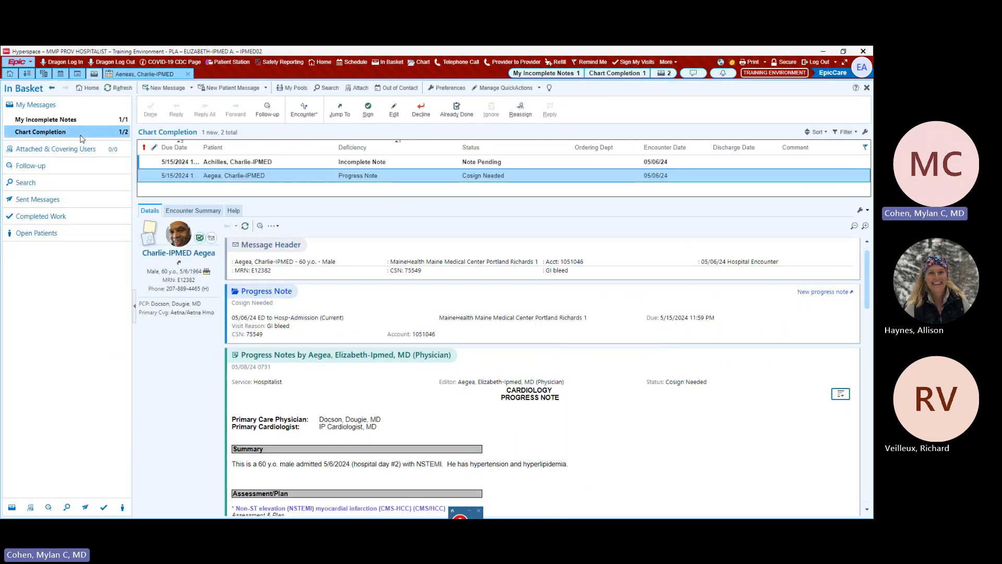
double_click(261, 178)
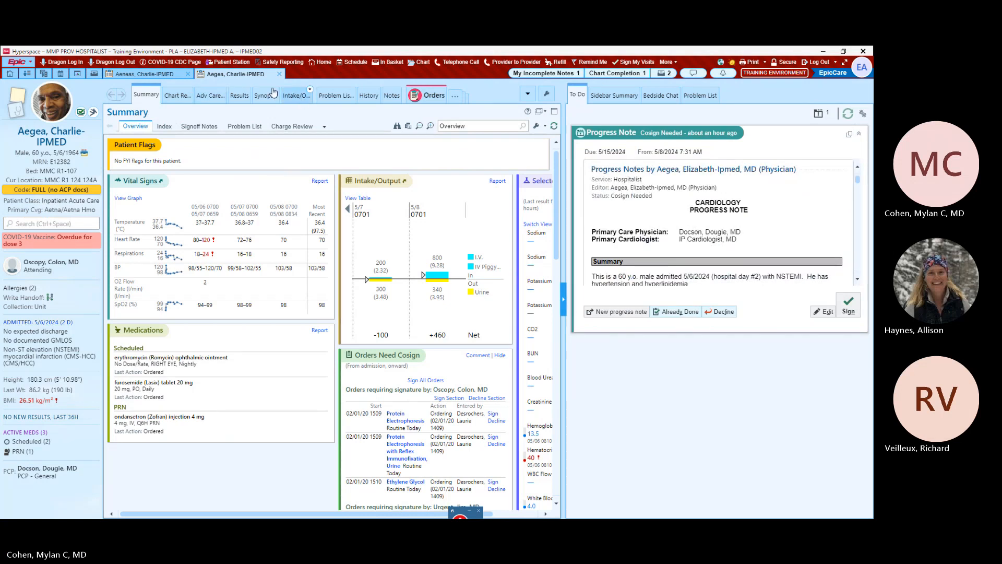
left_click(280, 74)
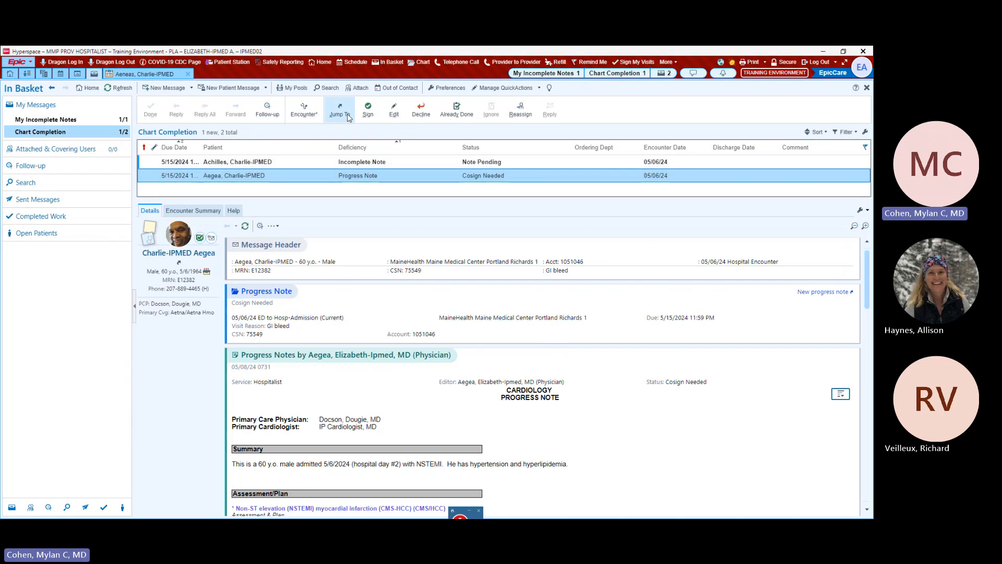
Choose to attest the cosign-needed progress note and insert the Note Done APP Attest text as the attestation
left_click(368, 109)
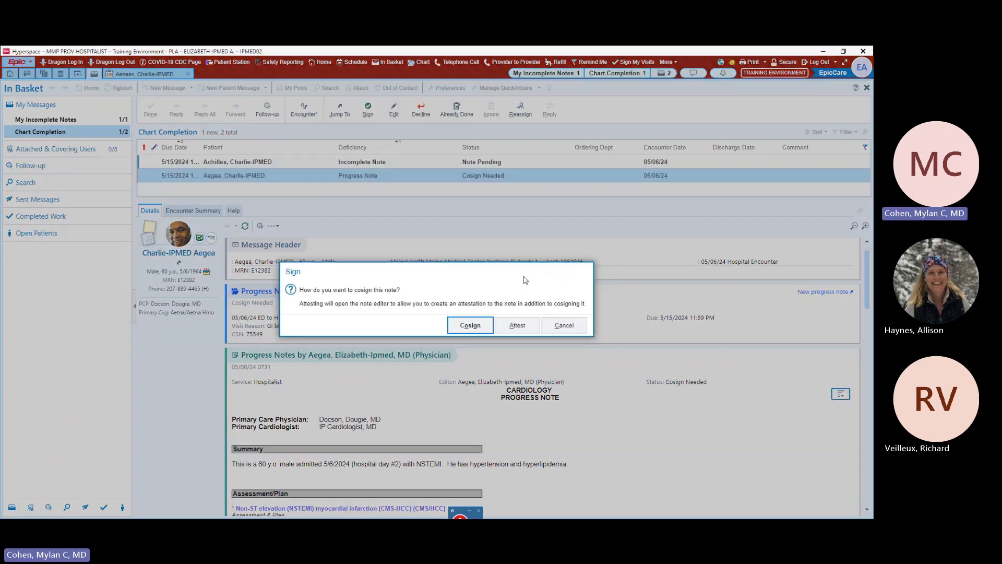
left_click(516, 326)
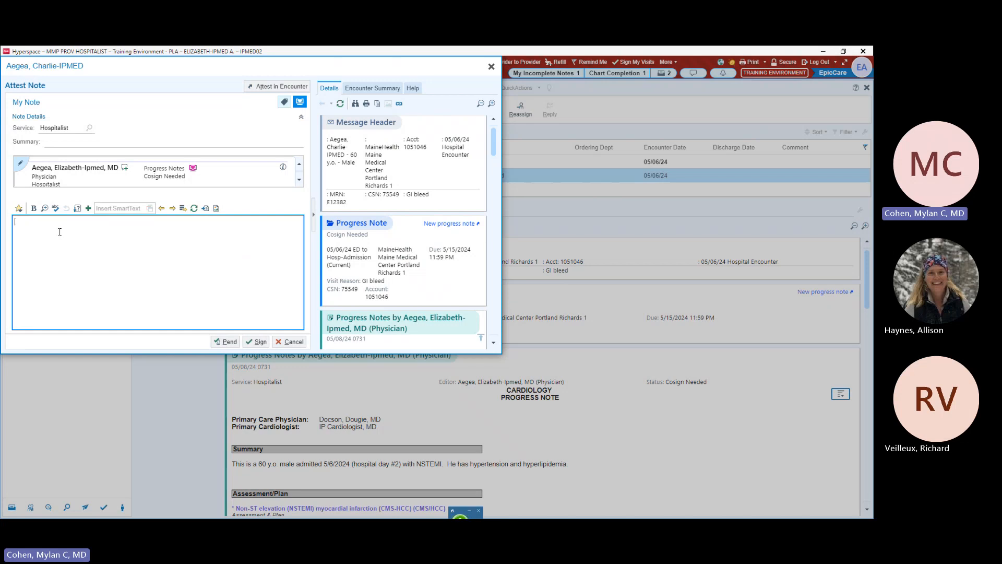
type("There is no tongue note done APP attest")
left_click_drag(161, 226, 3, 224)
key("Delete")
type("son")
key("BackSpace")
key("BackSpace")
key("BackSpace")
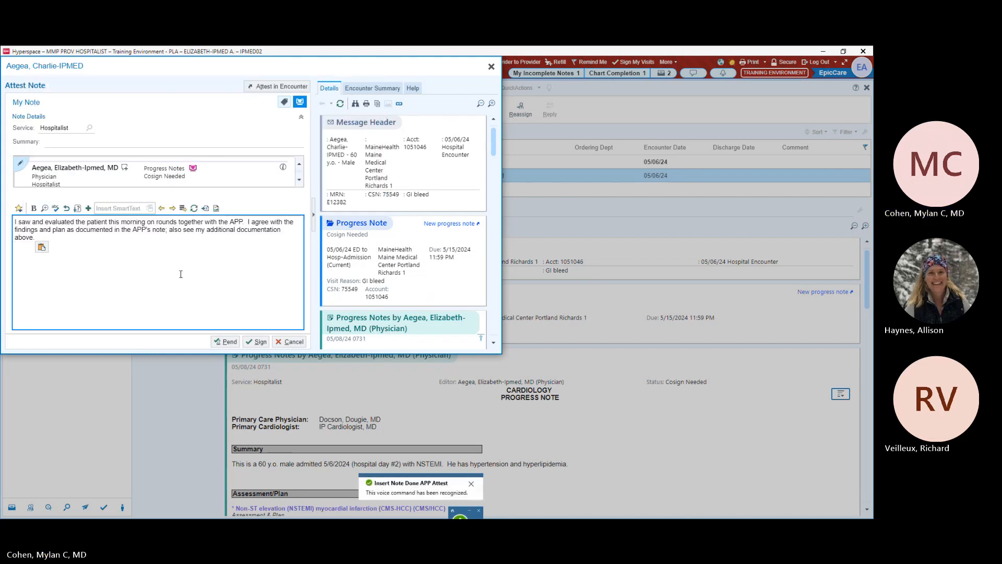
Sign the attestation, discard the stray dictated text and accept the charge session without adding a charge
left_click(255, 341)
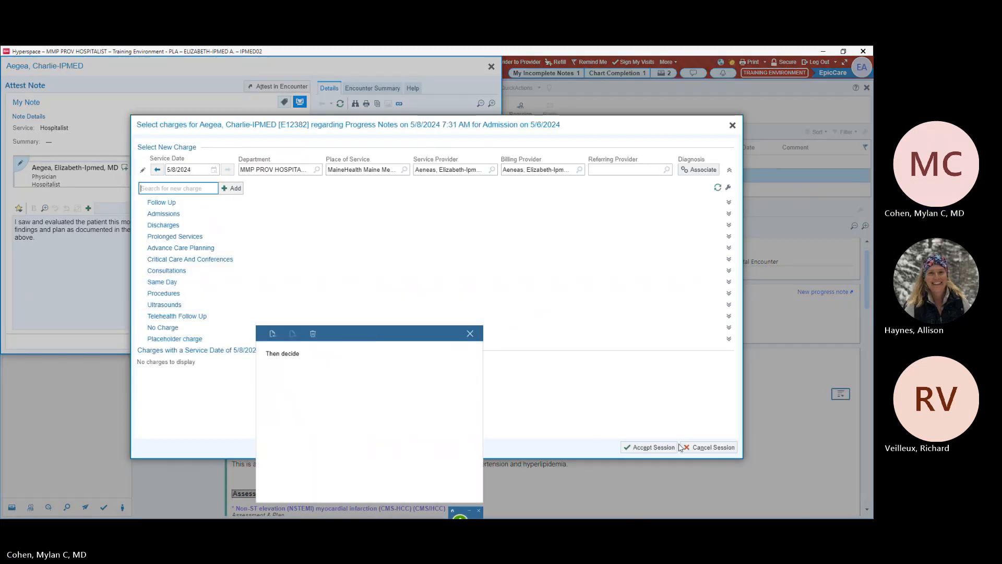
left_click(312, 334)
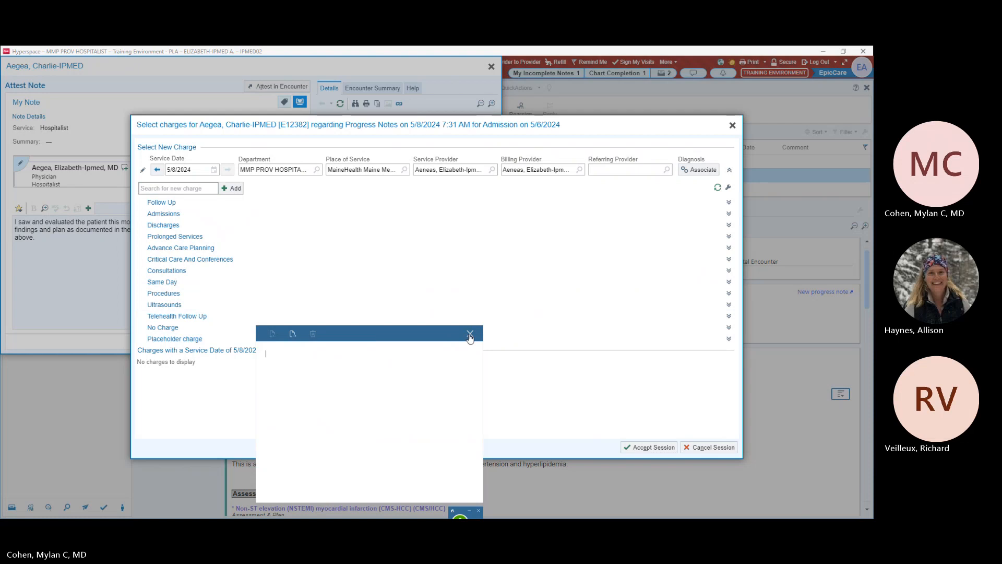
left_click(470, 333)
left_click(674, 448)
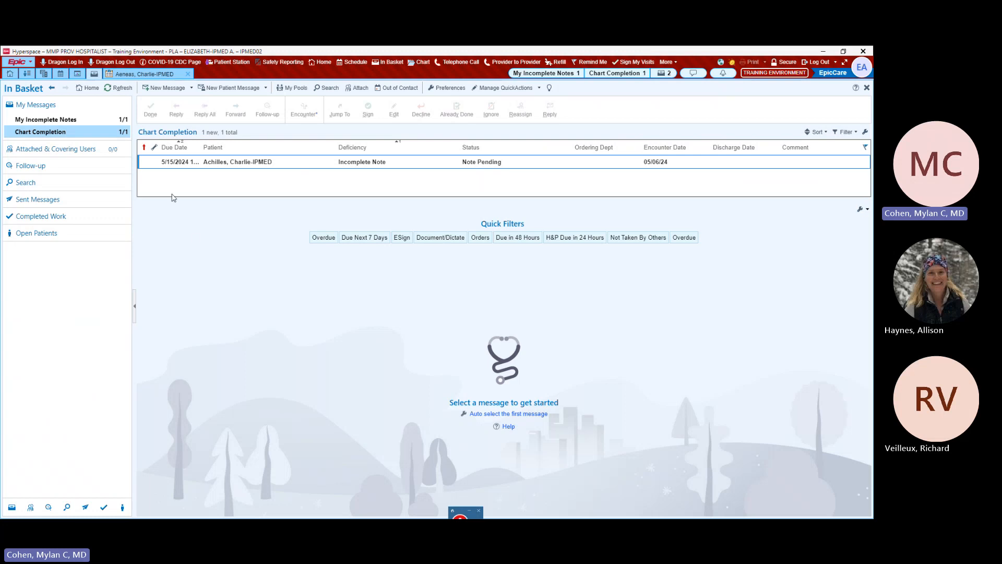
Copy yesterday's signed Hospitalist progress note in the remaining open chart and add the Cardiology Attending Statement below the physician's name
left_click(143, 74)
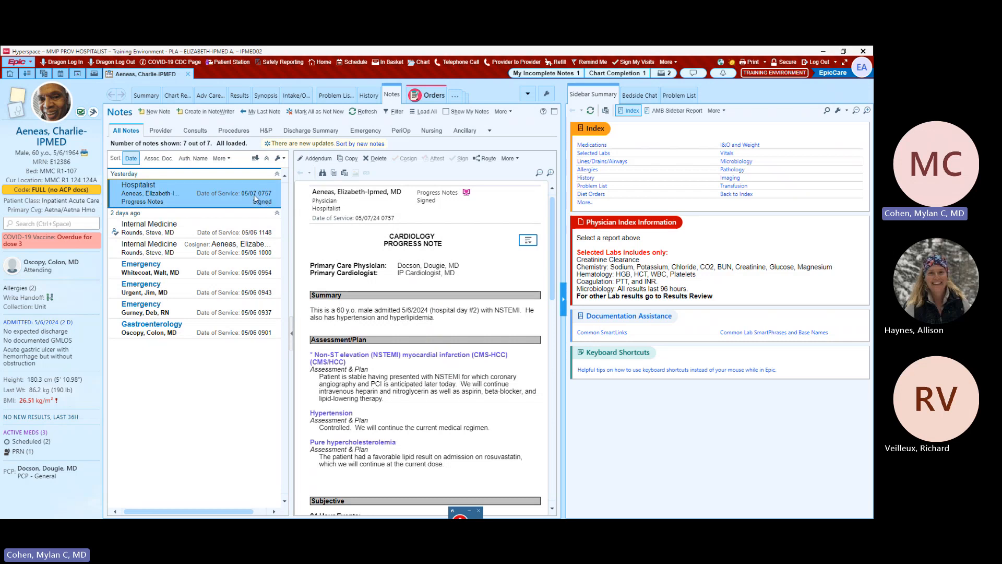
left_click(349, 159)
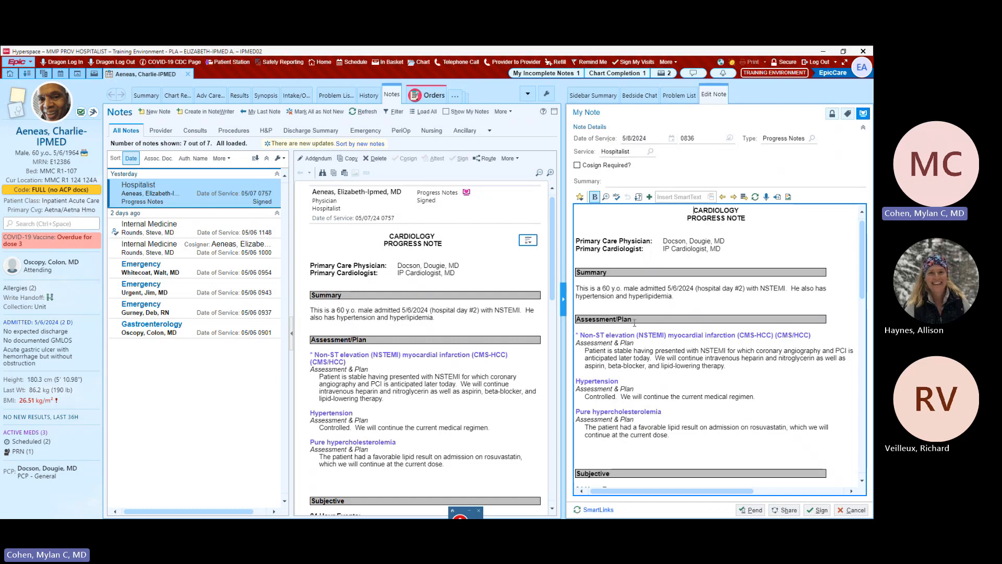
scroll(635, 323, "down", 15)
left_click(681, 473)
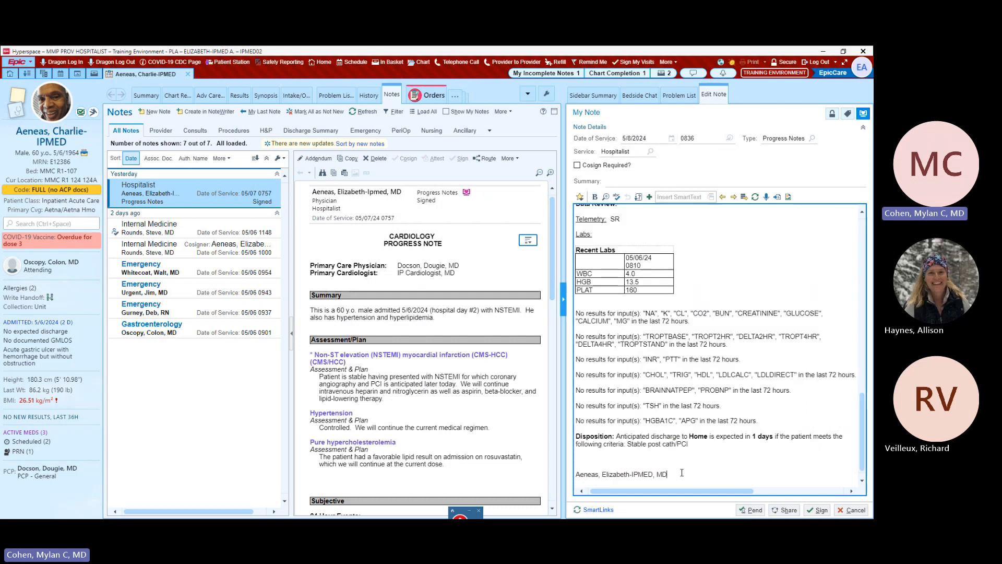
key("Return")
key("Return")
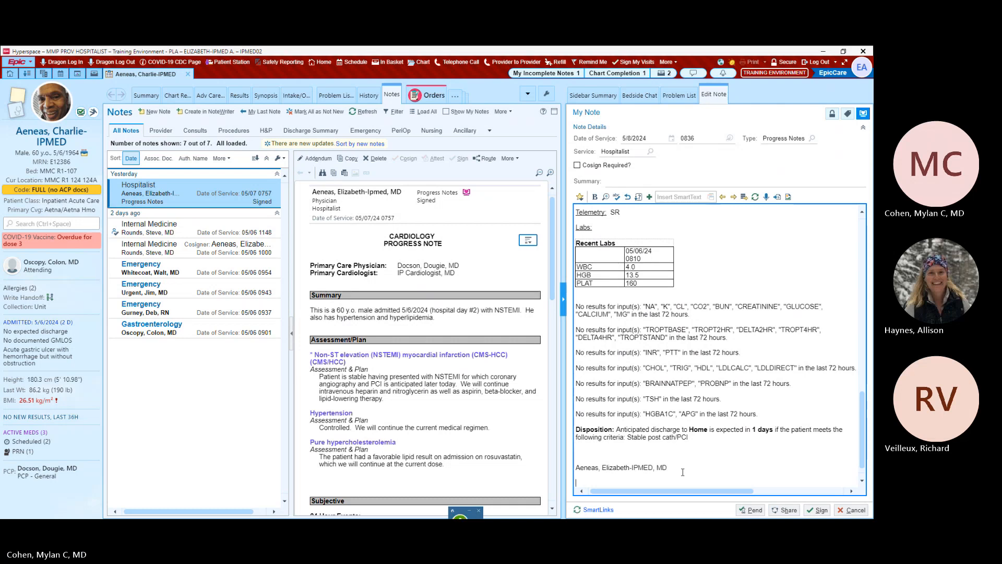
key("Return")
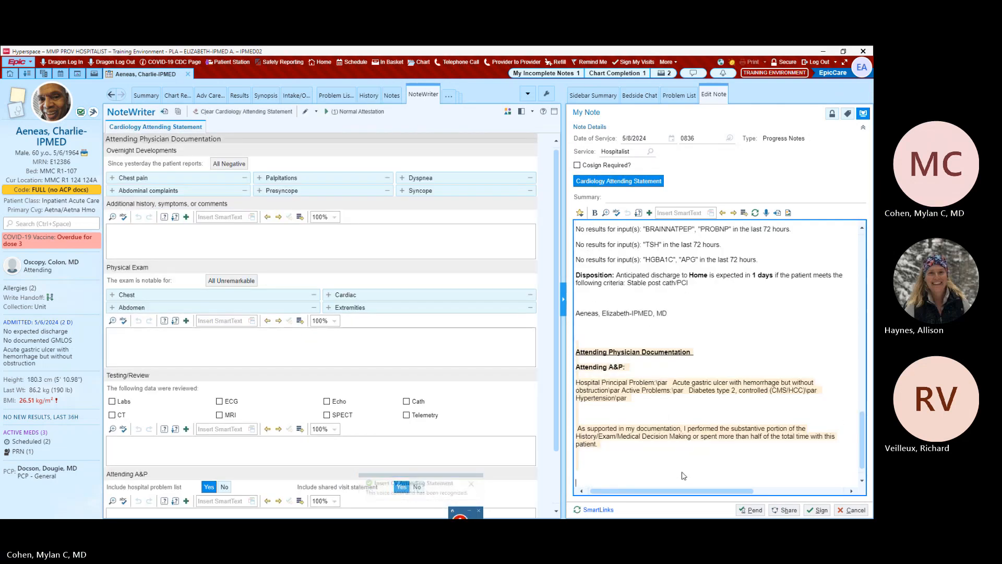
Apply the Normal Attestation defaults to the attending statement and mark chest pain as positive
left_click(359, 112)
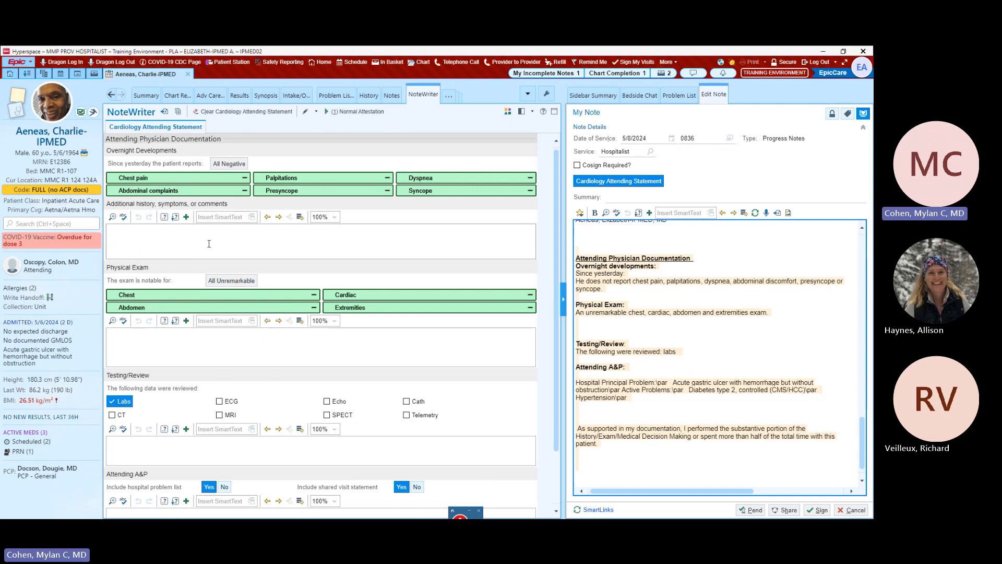
left_click(110, 179)
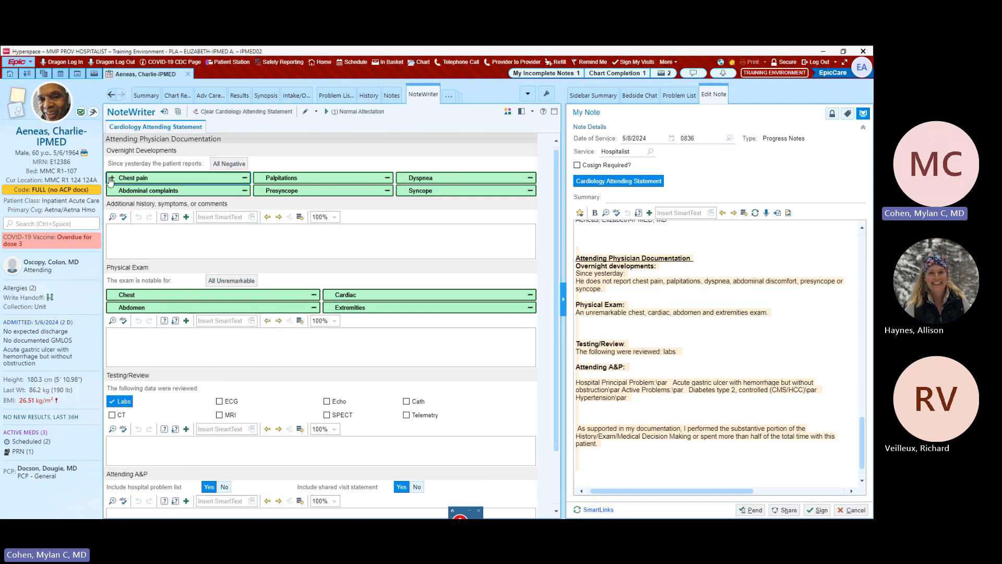
key("space")
left_click(154, 236)
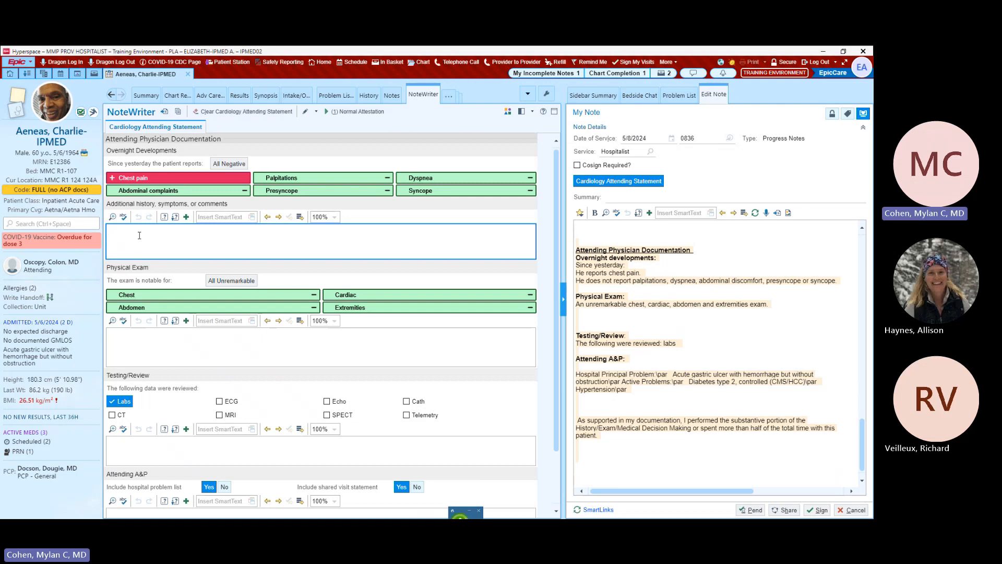
type("No chest discomfort")
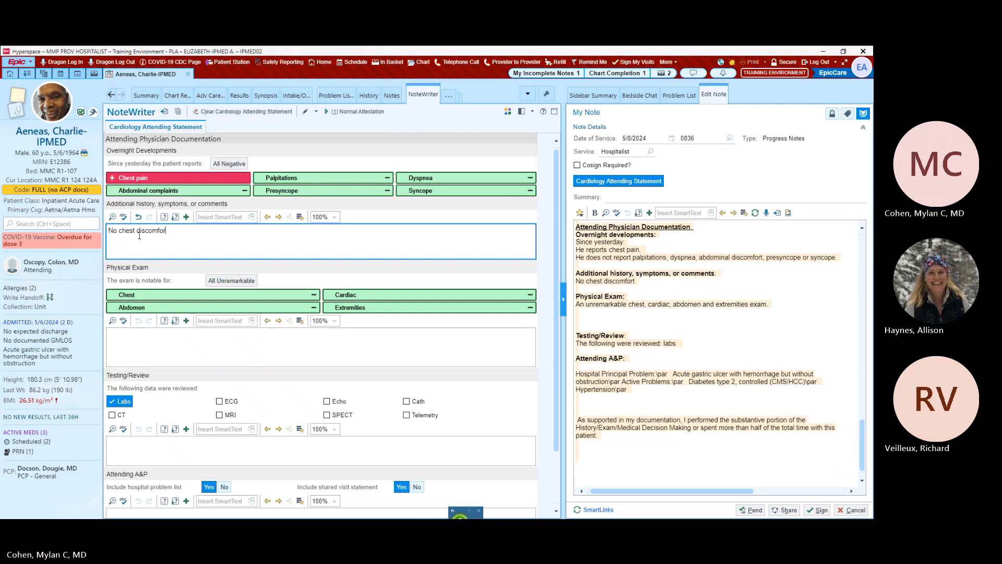
key("BackSpace")
key("BackSpace")
key("BackSpace")
key("BackSpace")
key("BackSpace")
key("BackSpace")
key("BackSpace")
key("BackSpace")
key("BackSpace")
key("BackSpace")
key("BackSpace")
key("BackSpace")
key("BackSpace")
key("BackSpace")
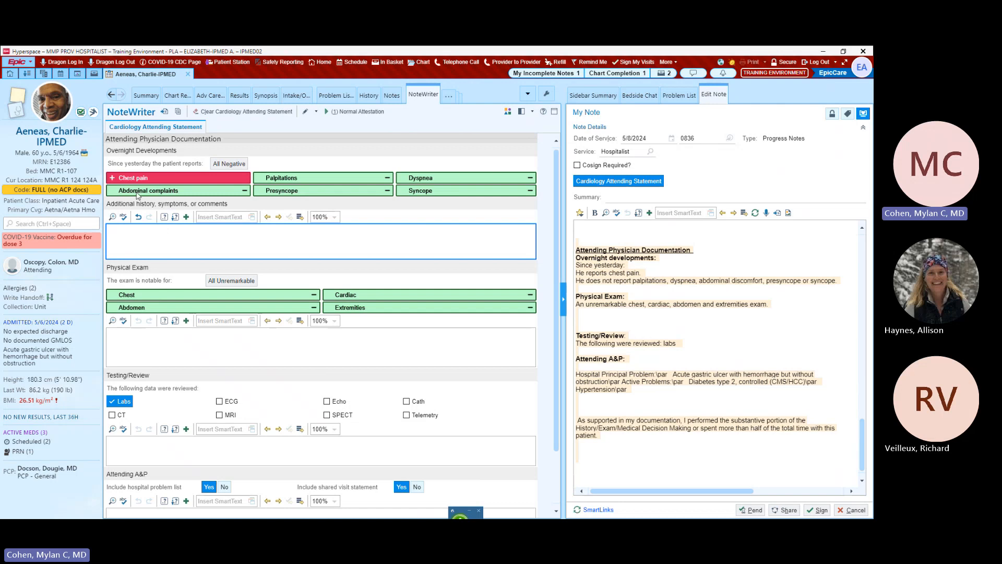
Add the comment "Chest pain resolved with a single sublingual nitroglycerin" to the chest pain finding
left_click(154, 182)
right_click(155, 182)
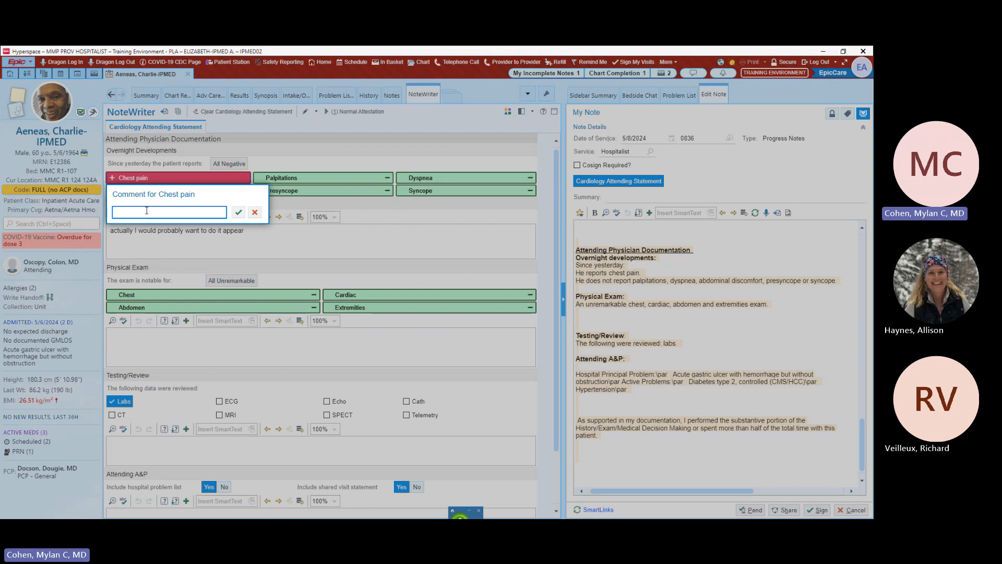
left_click(238, 211)
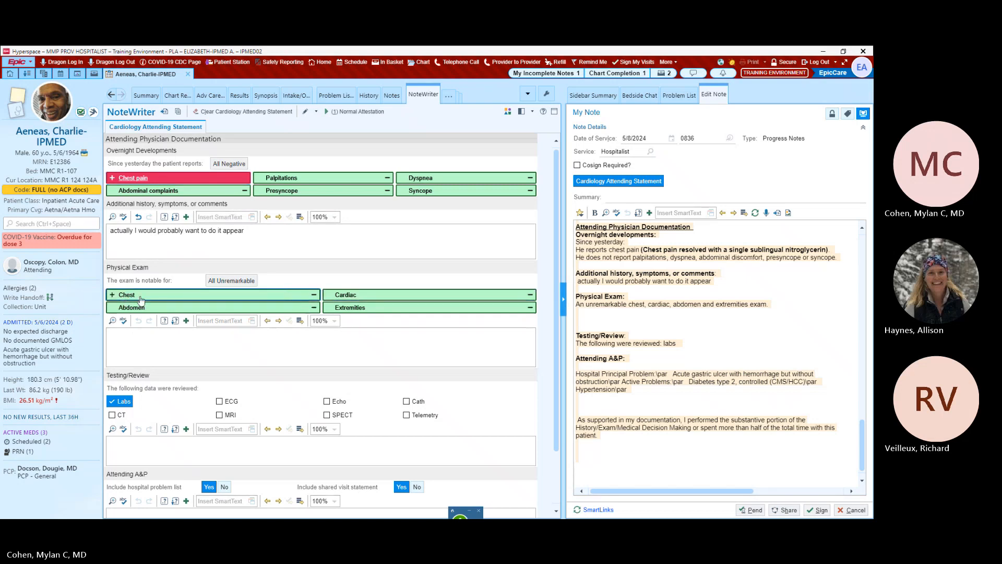
Mark the cardiac exam as abnormal with the comment "Grade 2 systolic murmur right upper sternal border"
left_click(335, 296)
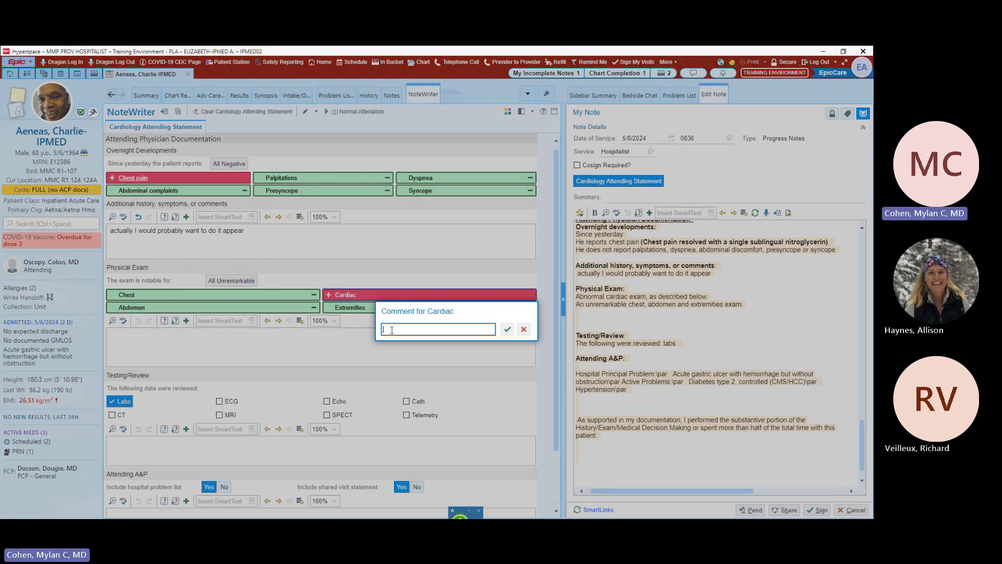
type("Grade 2 systolic murmur")
type(" right upper sternal border")
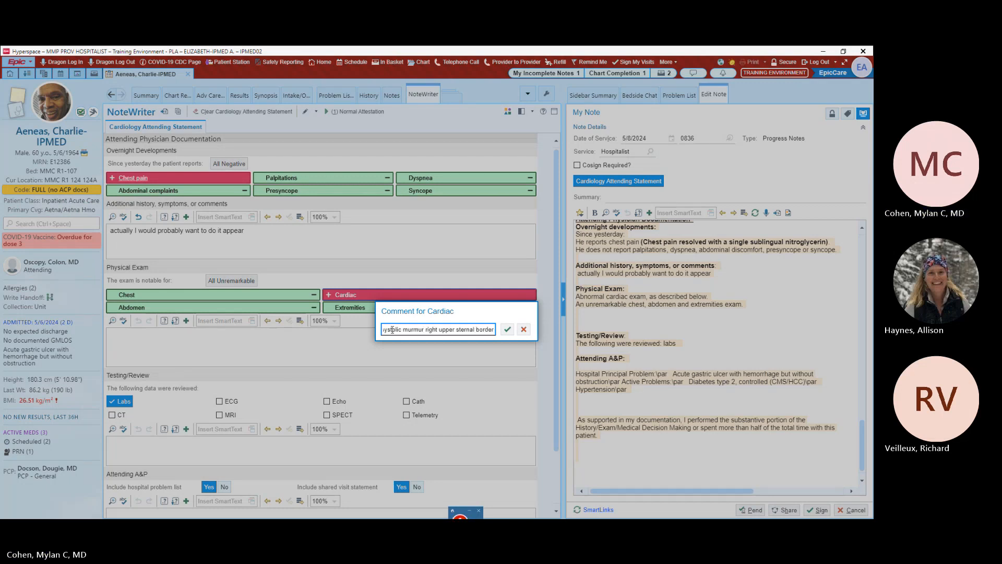
left_click(507, 329)
Enter an Attending A&P stating stable after NSTEMI, coronary angiography and possible PCI anticipated later today, current regimen continued for now
scroll(366, 338, "down", 2)
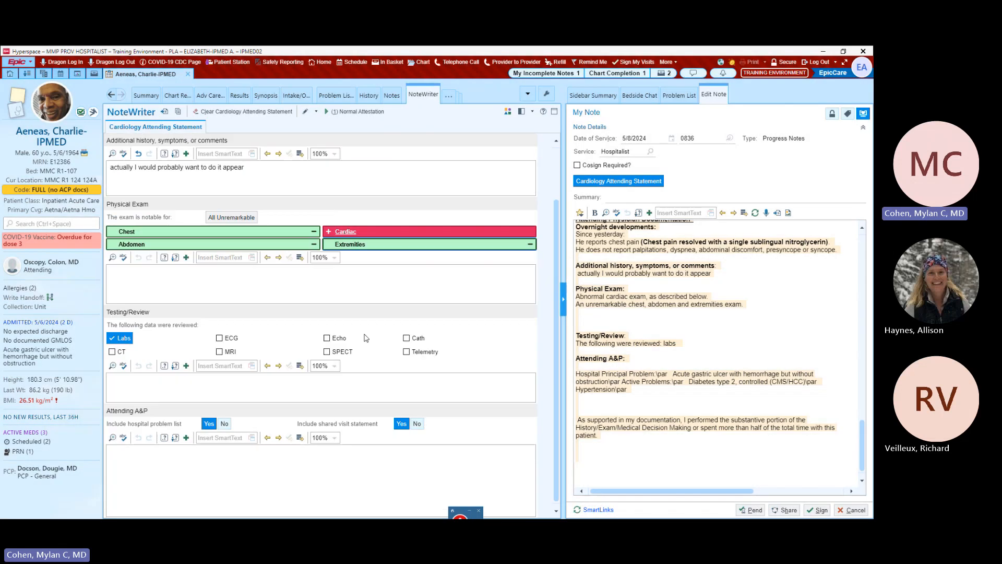
left_click(131, 476)
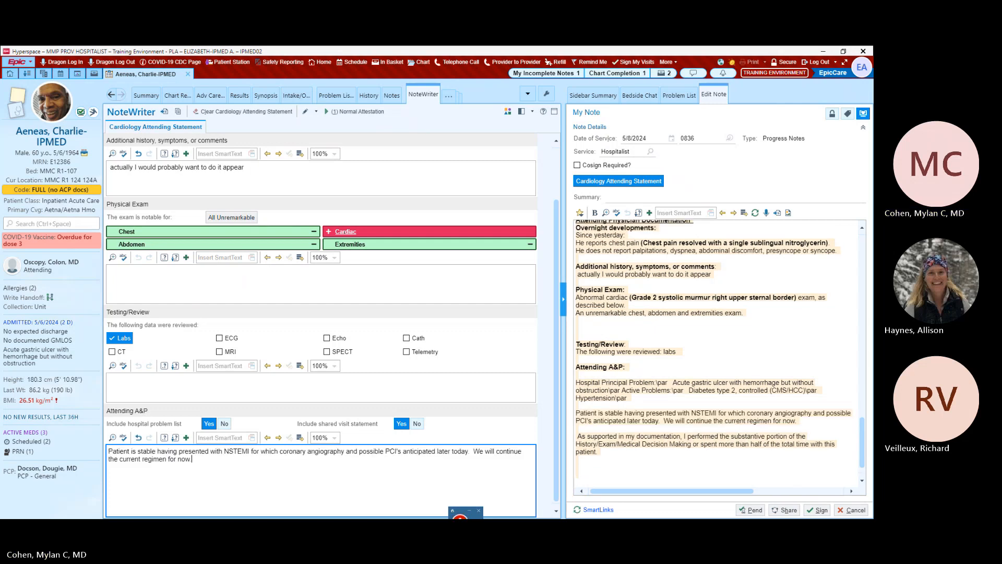
Share the progress note with the completed attending statement and close the patient's chart
left_click(785, 510)
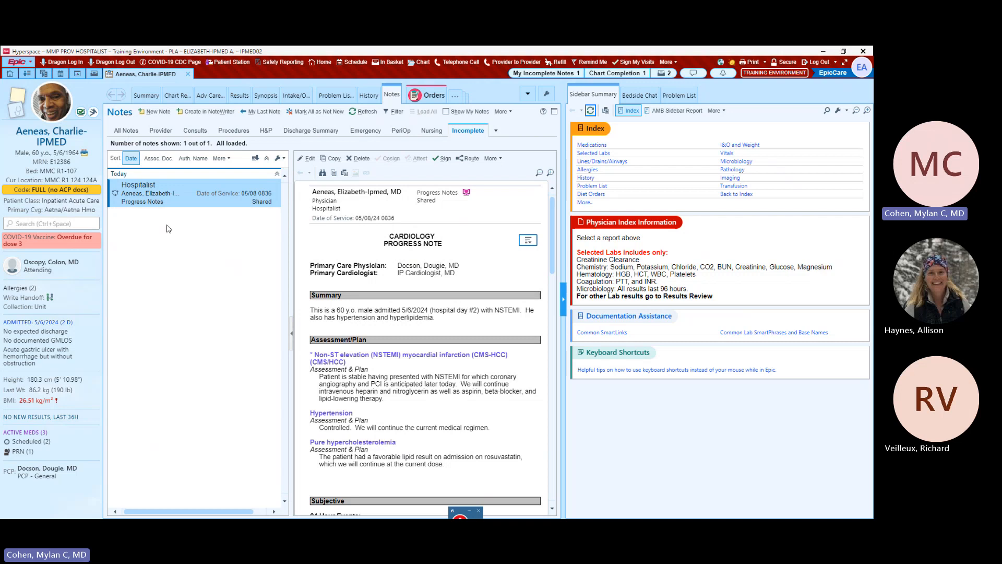
left_click(188, 74)
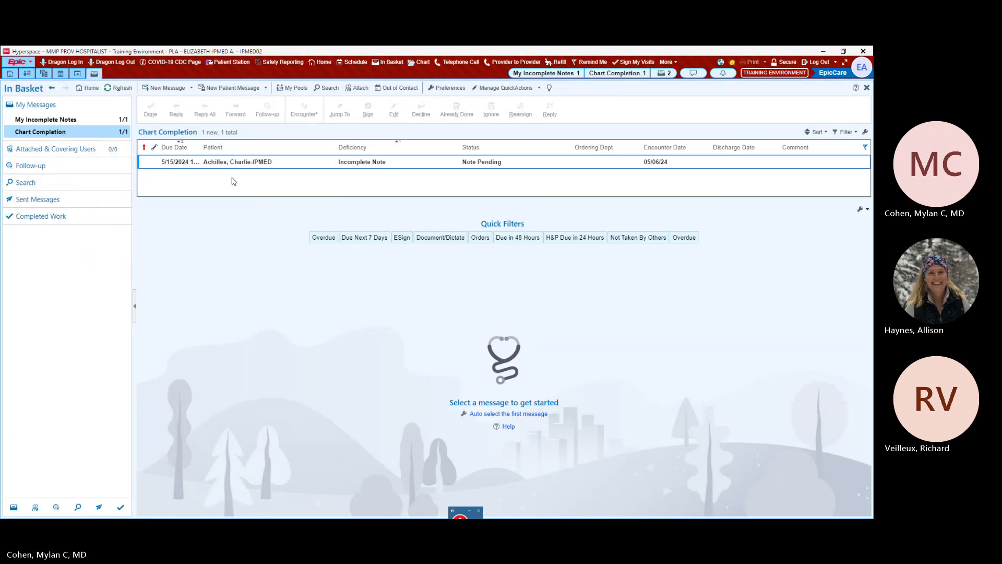
Open the notes of the 75-year-old atrial fibrillation patient from My List and show only the provider notes
left_click(27, 73)
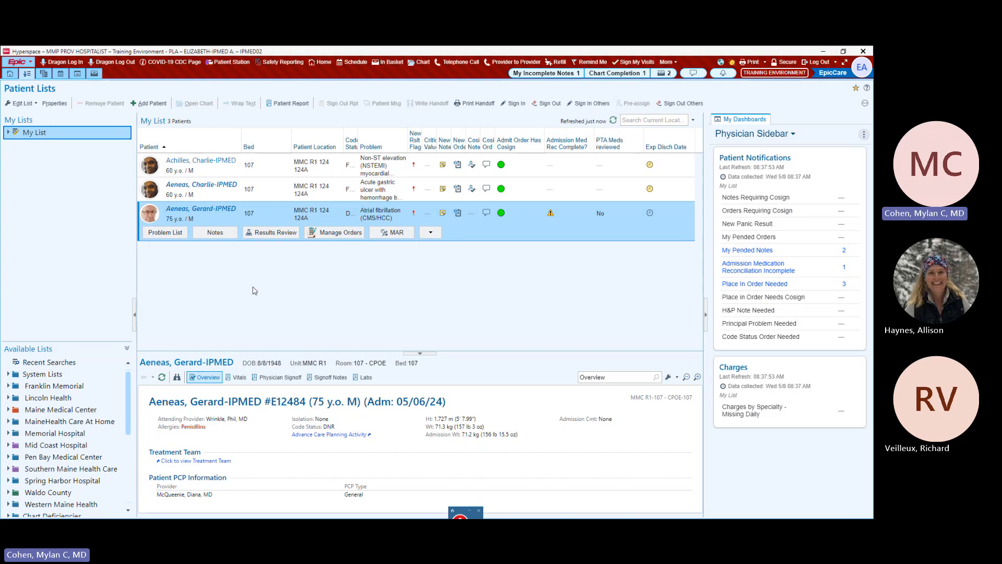
left_click(227, 234)
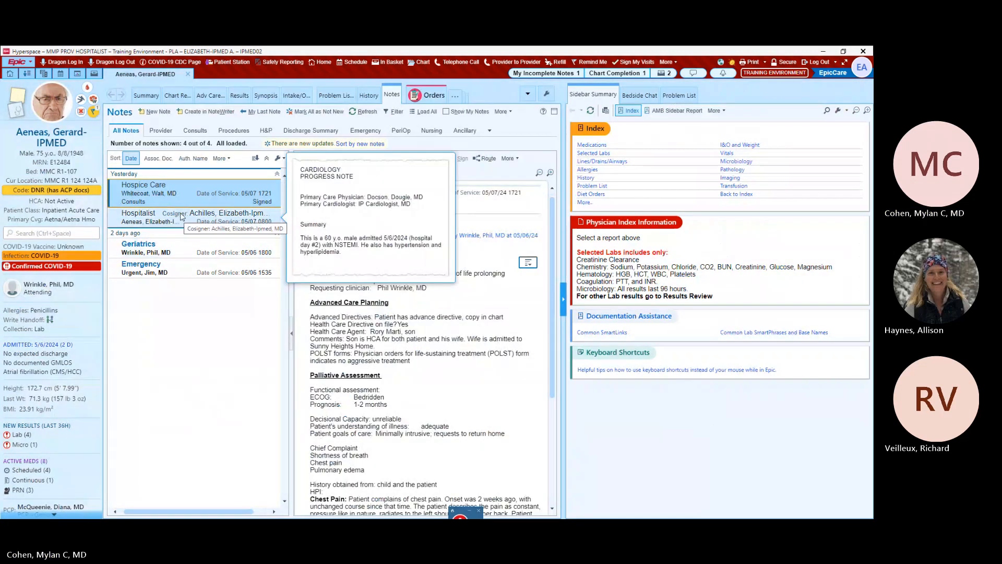
left_click(162, 131)
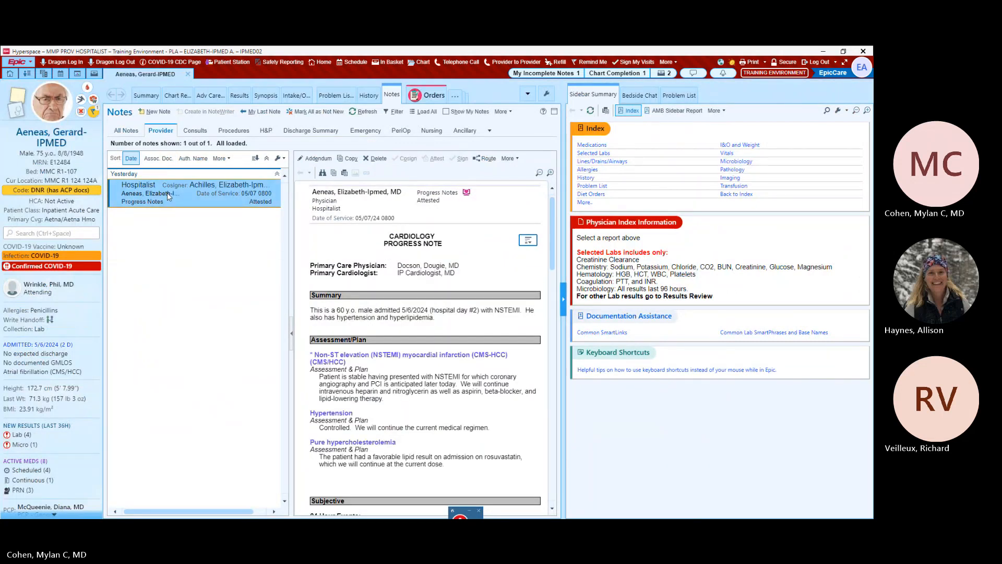
Review the attested hospitalist progress note through its attending documentation and copy it into a new note
scroll(426, 296, "down", 3)
scroll(427, 297, "down", 15)
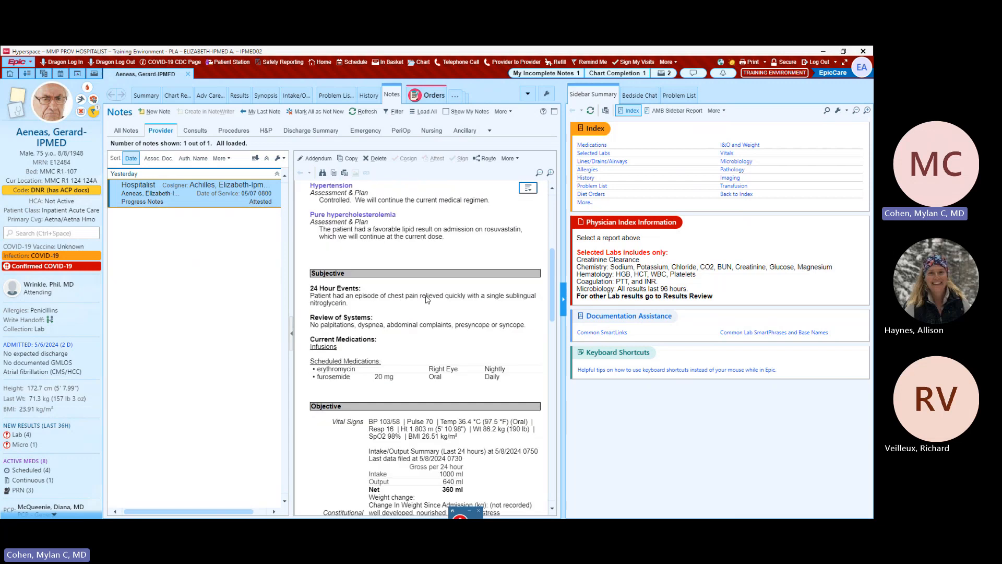
scroll(425, 302, "down", 7)
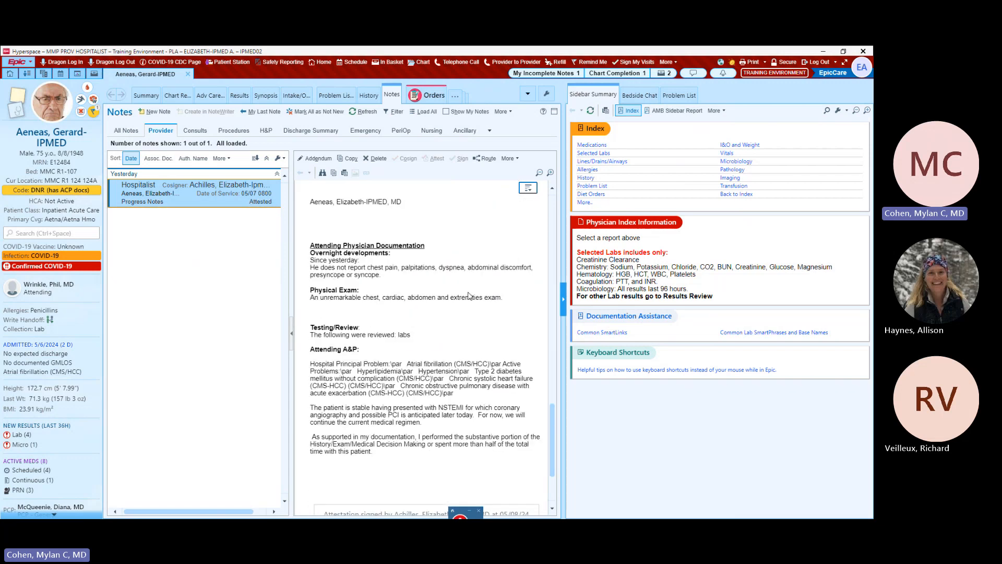
scroll(366, 313, "up", 10)
scroll(382, 366, "up", 10)
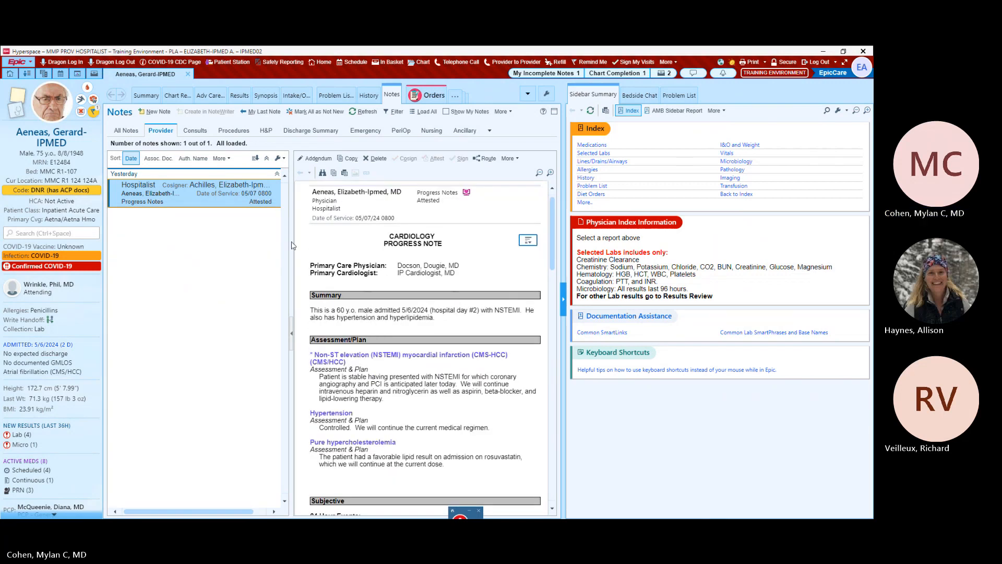
left_click(351, 158)
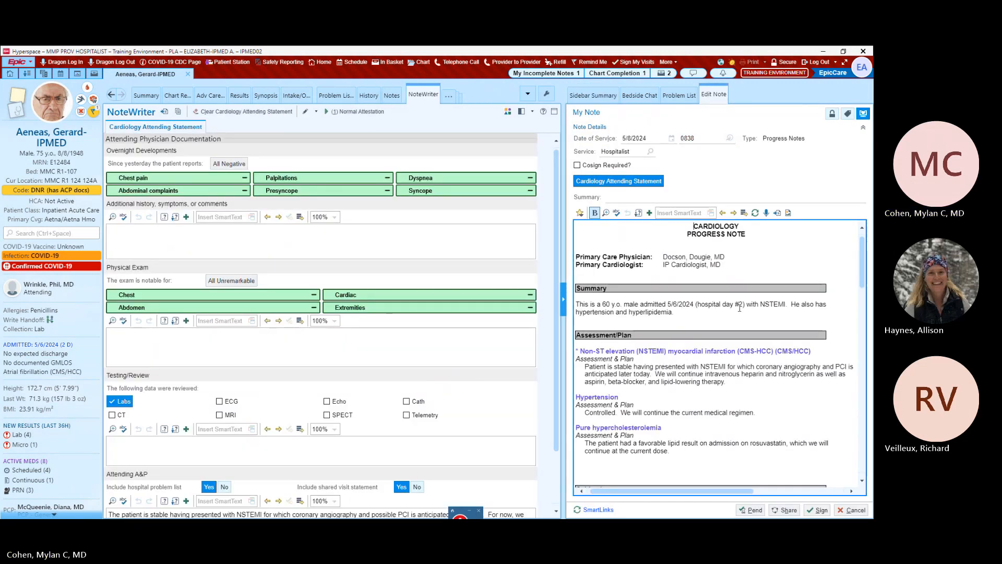
Check the copied note's text and mark palpitations and dyspnea as positive under Overnight Developments
scroll(678, 313, "down", 10)
scroll(642, 313, "down", 15)
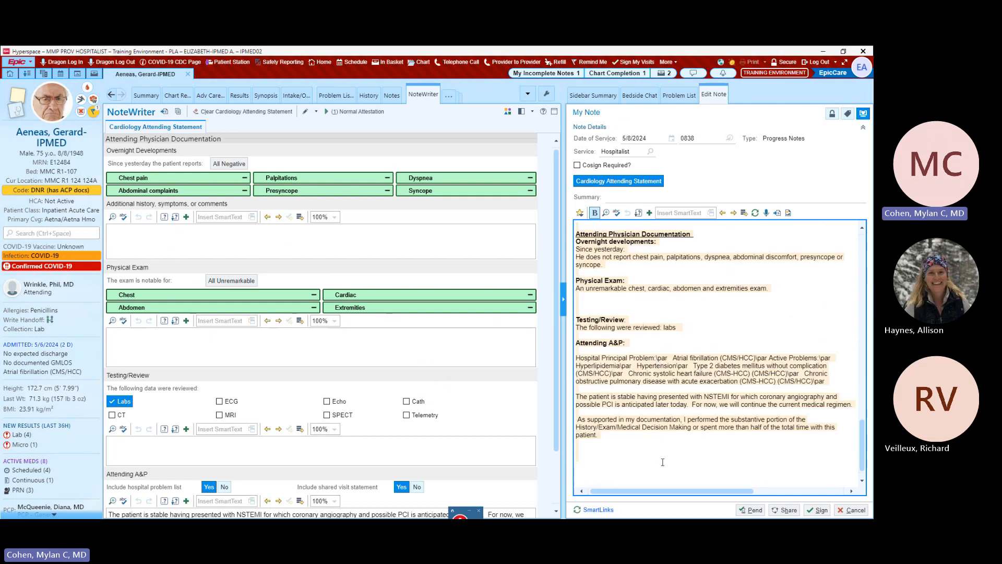
scroll(651, 282, "up", 5)
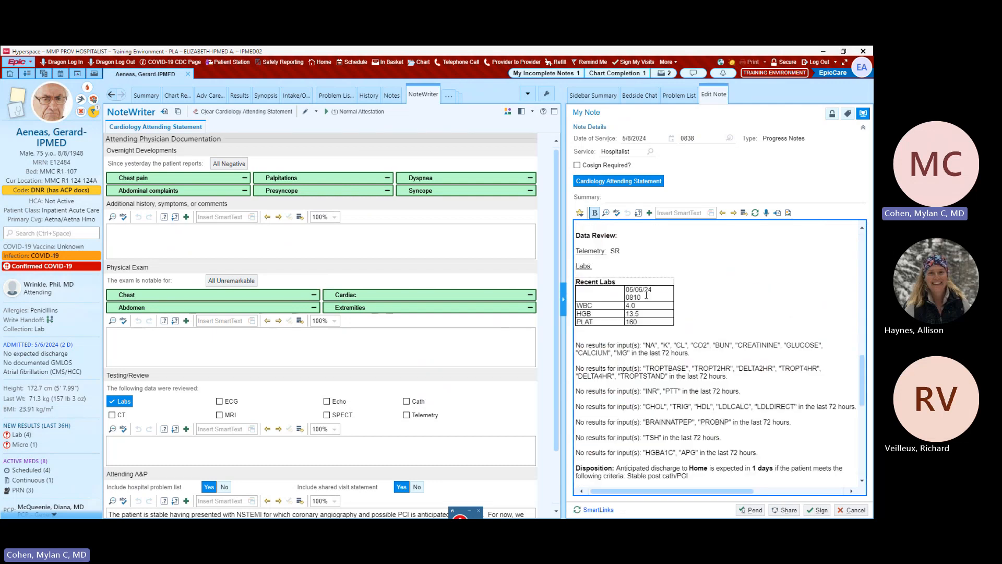
scroll(650, 281, "up", 10)
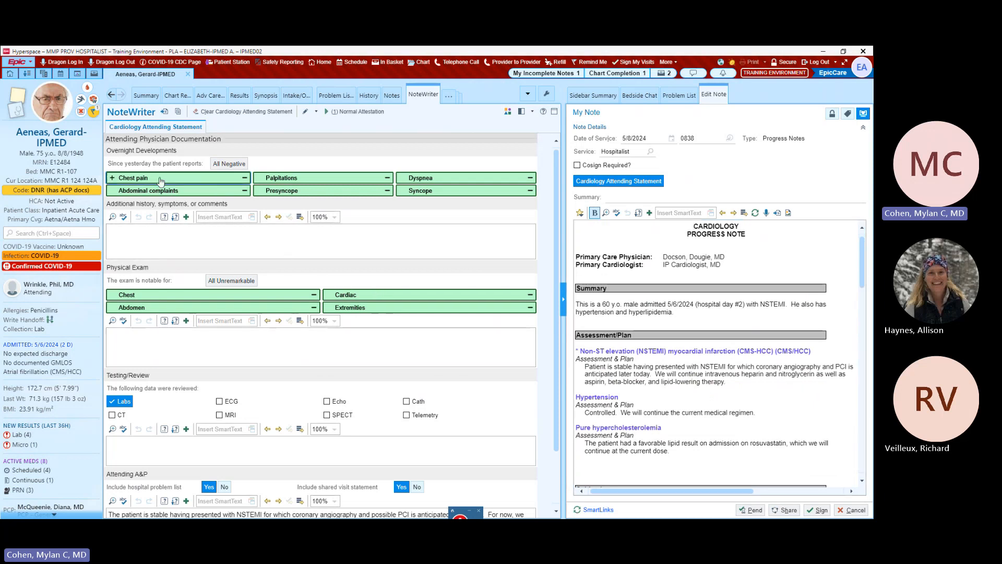
left_click(271, 178)
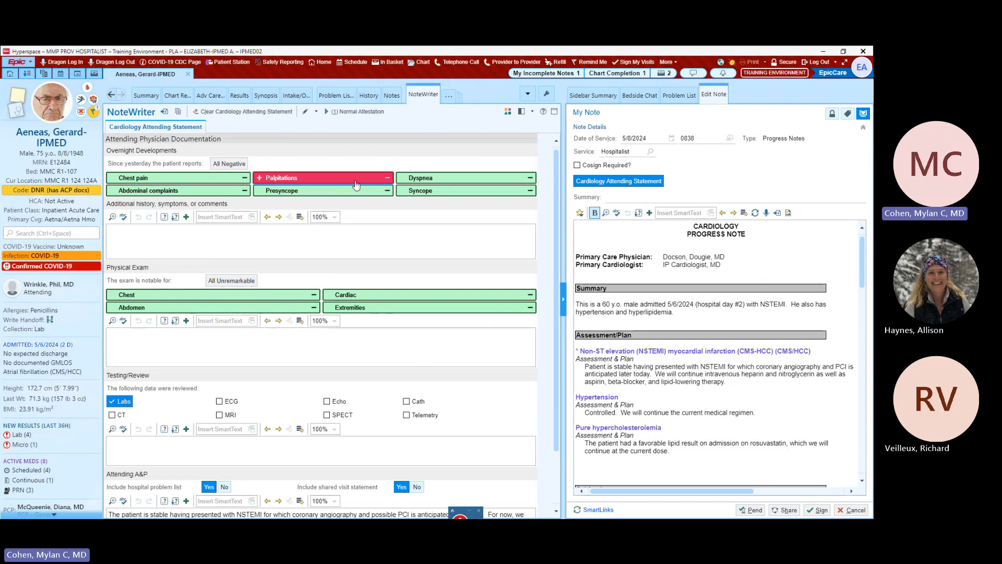
left_click(412, 178)
Mark the chest exam as abnormal with the comment "Rales at the bases"
left_click(205, 297)
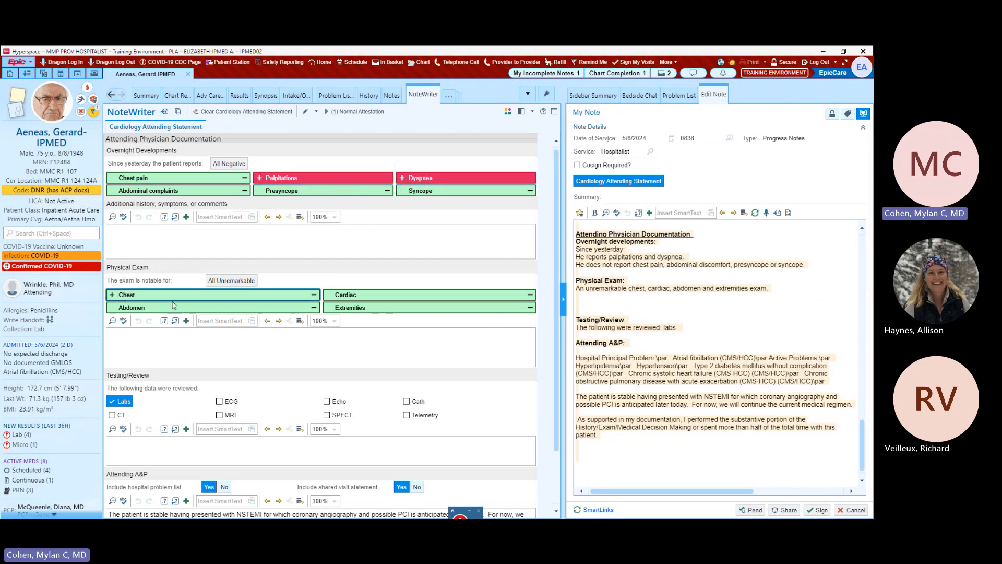
left_click(206, 298)
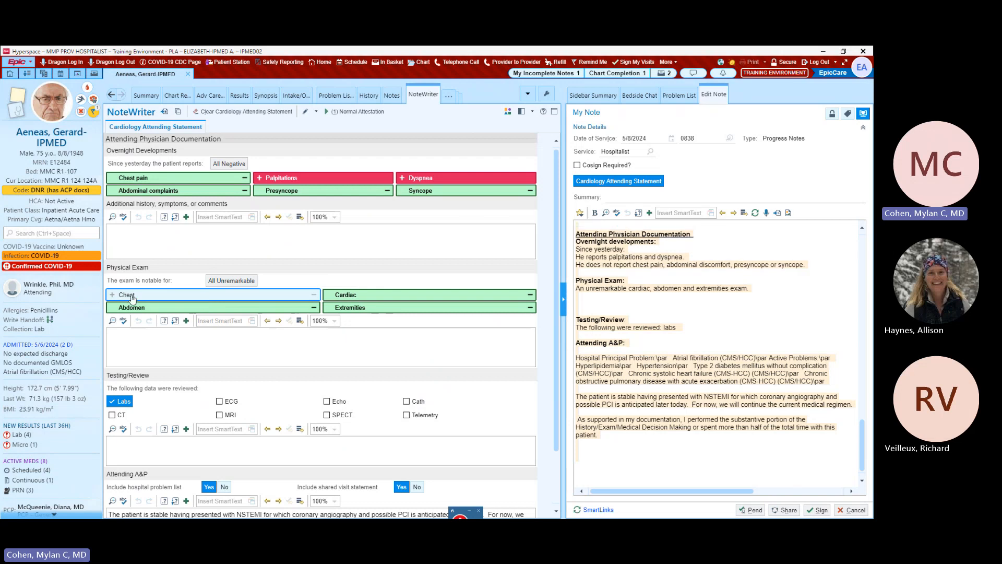
left_click(111, 295)
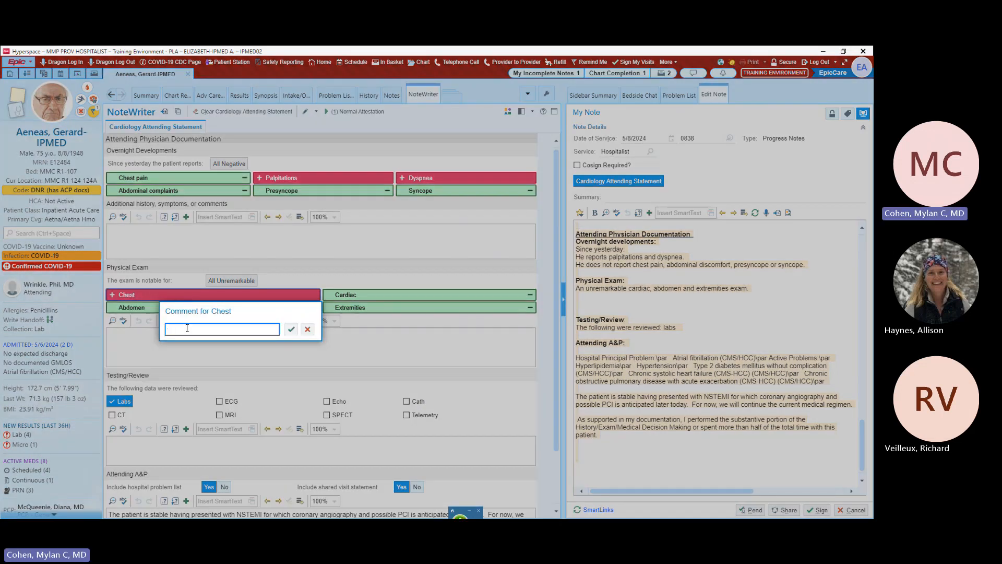
type("Rales at the bases")
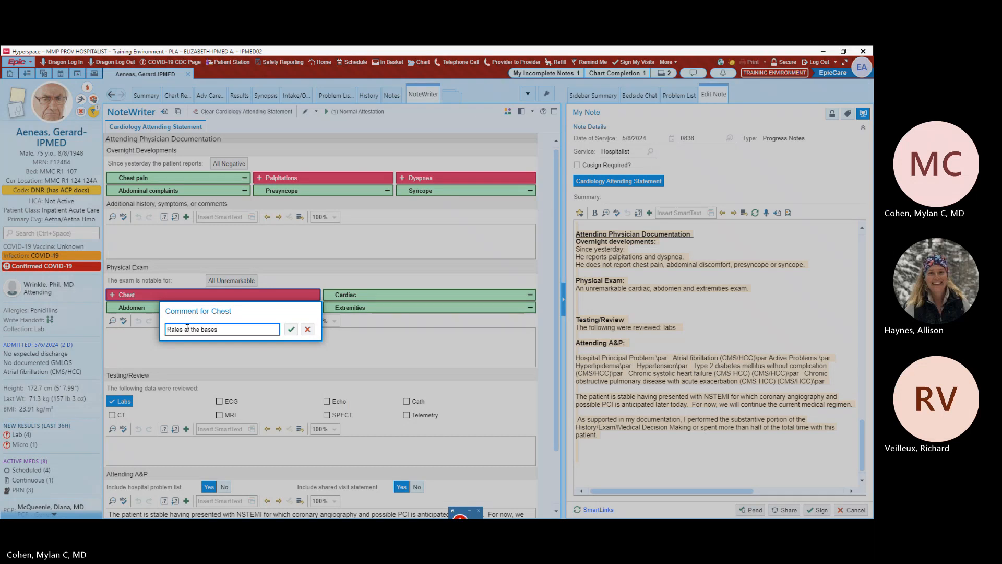
left_click(291, 330)
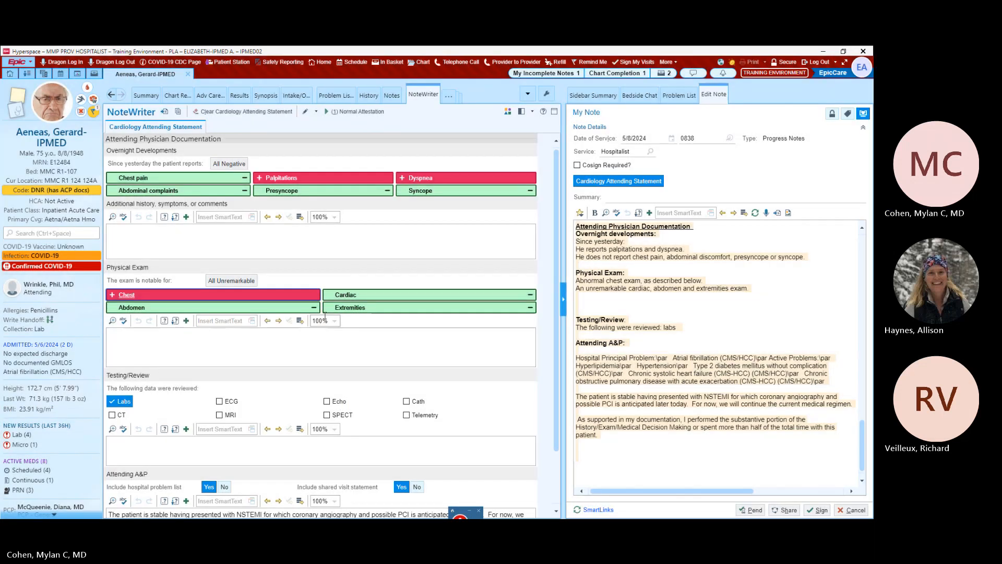
Mark the extremities exam as abnormal with the comment "2+ pretibial edema"
left_click(379, 309)
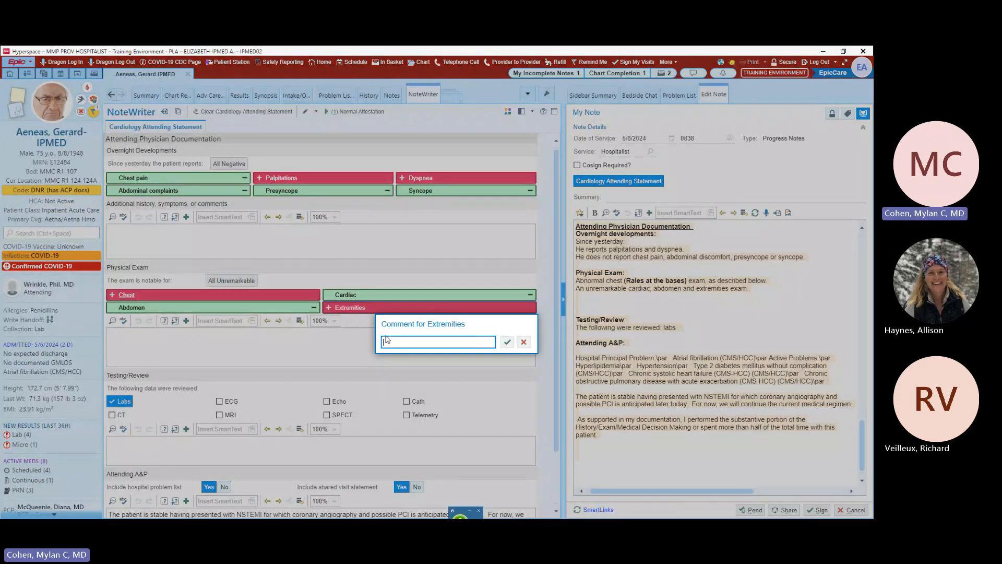
type("2+ pretibial edema")
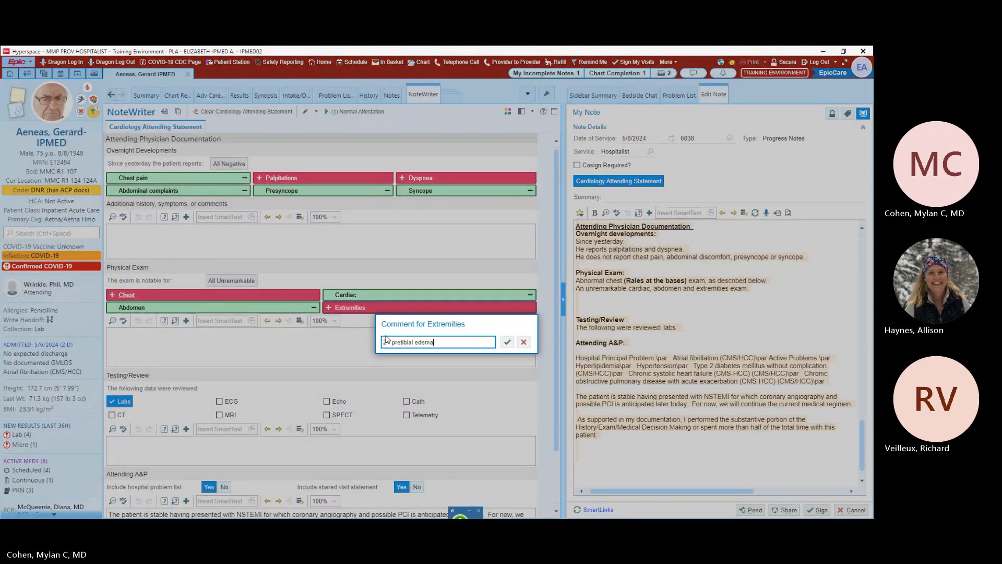
left_click(509, 344)
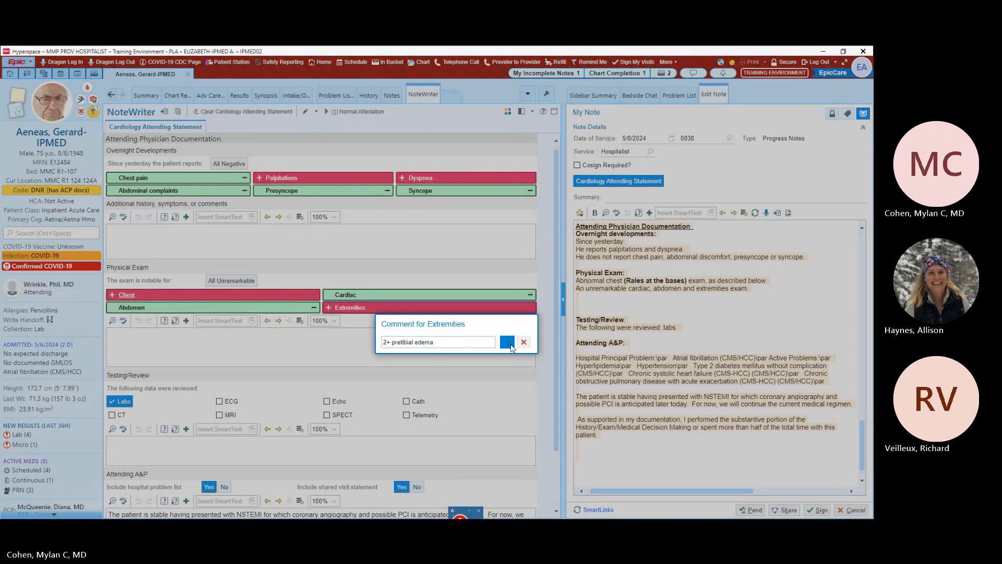
Start editing the existing Attending A&P text in the copied note's attending statement
scroll(282, 398, "down", 2)
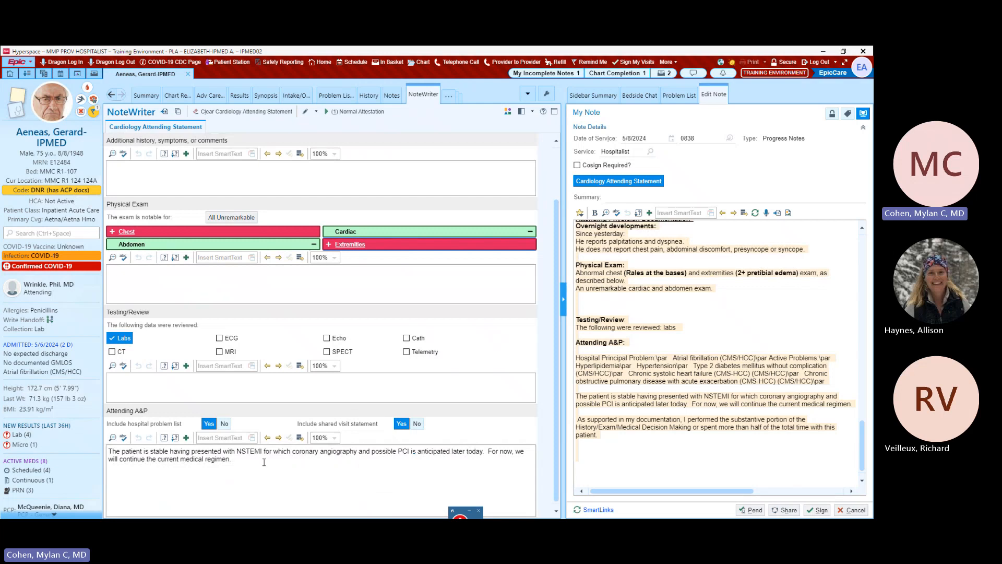
left_click(150, 450)
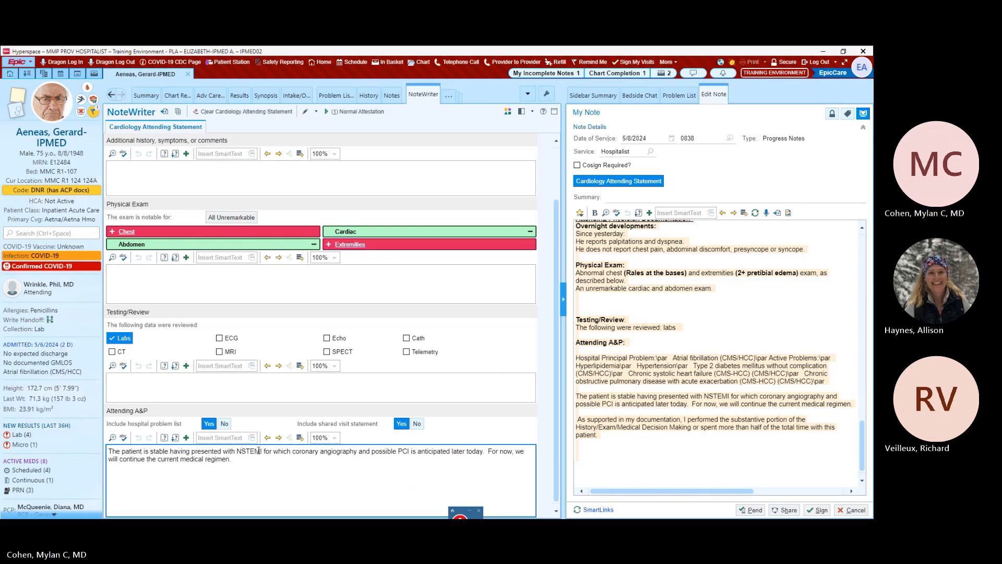